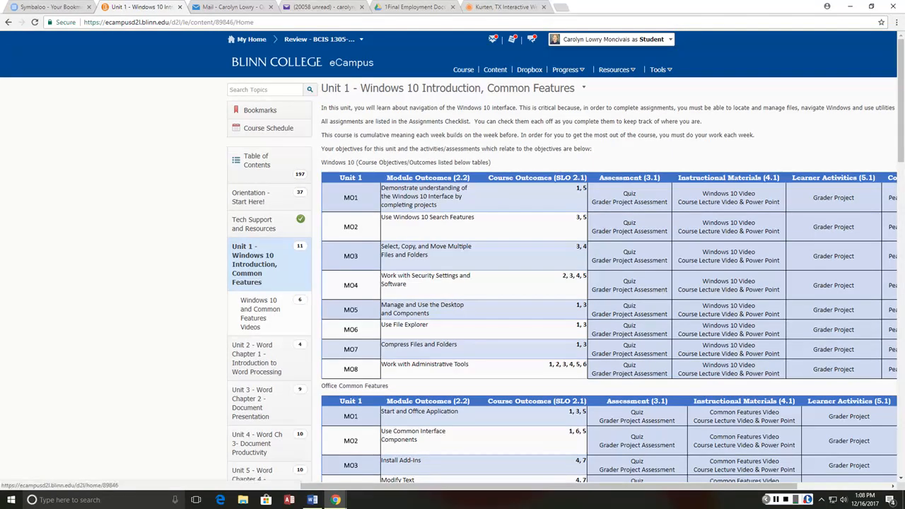
- Open Grader Project 1 from the Common Features section of the Unit 1 Windows 10 & Common Features checklist
scroll(442, 147, down, 10)
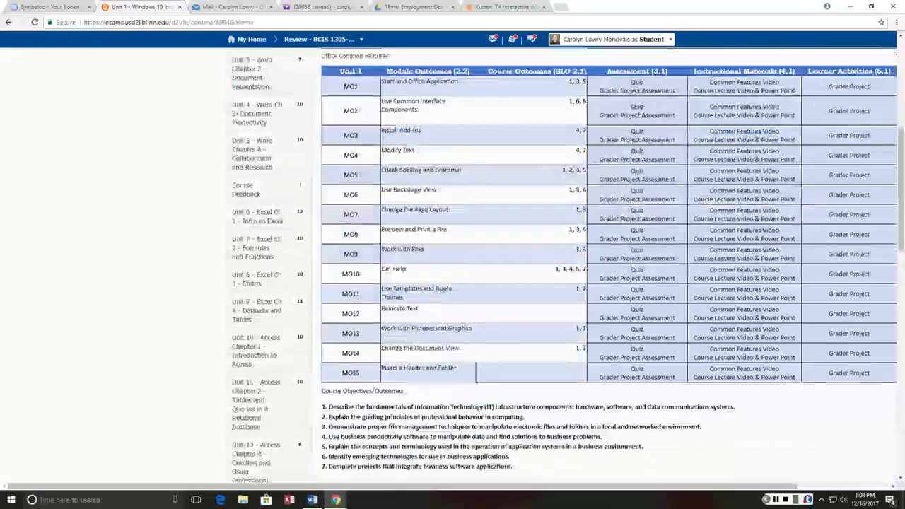
scroll(443, 146, down, 2)
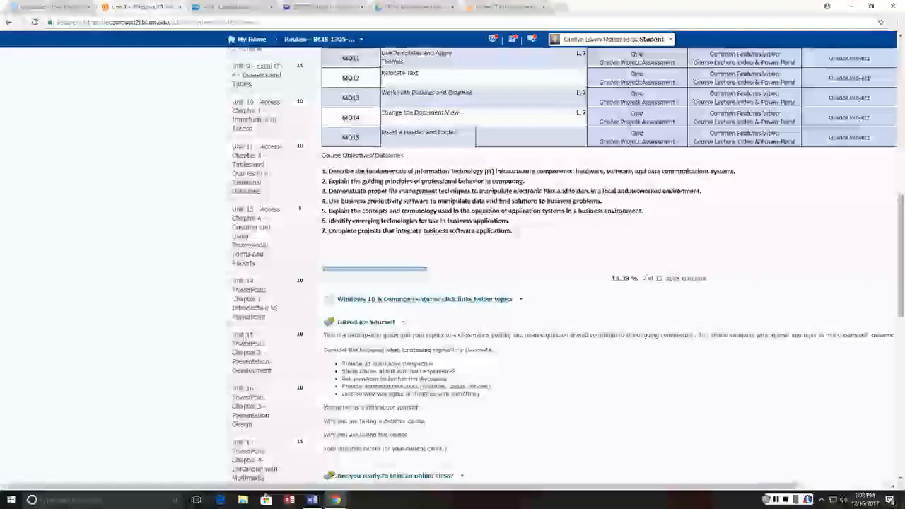
click(424, 299)
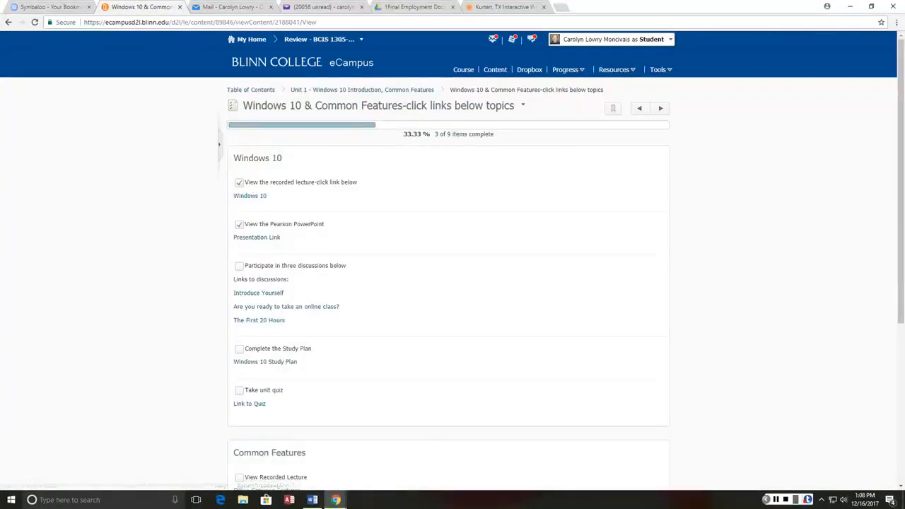
scroll(448, 283, down, 3)
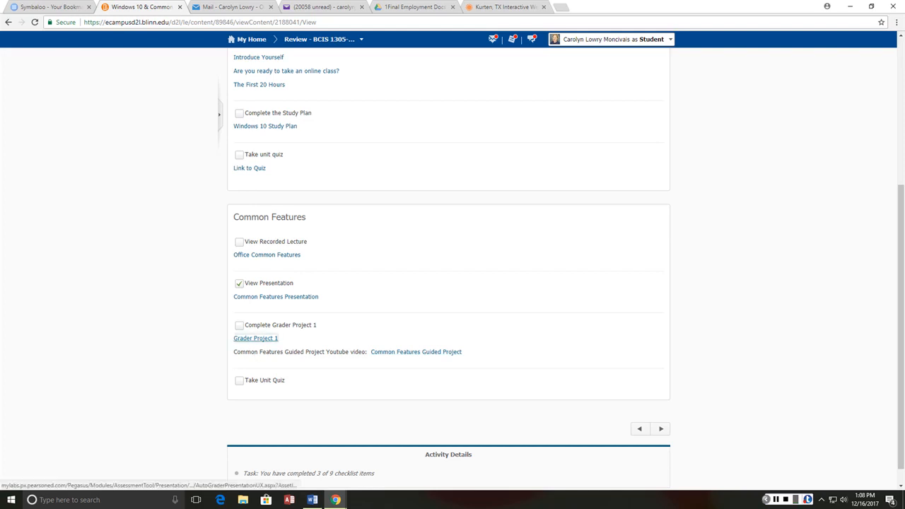
click(255, 337)
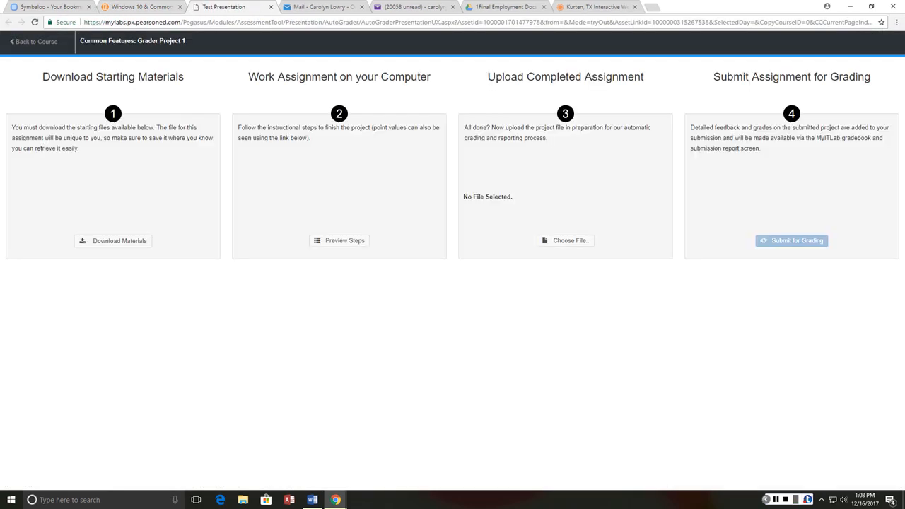
- Download the three starting files: Metropolitan.thmx, _Student_f01c1Quit.pptx and the Student Government Association instructions document
click(114, 240)
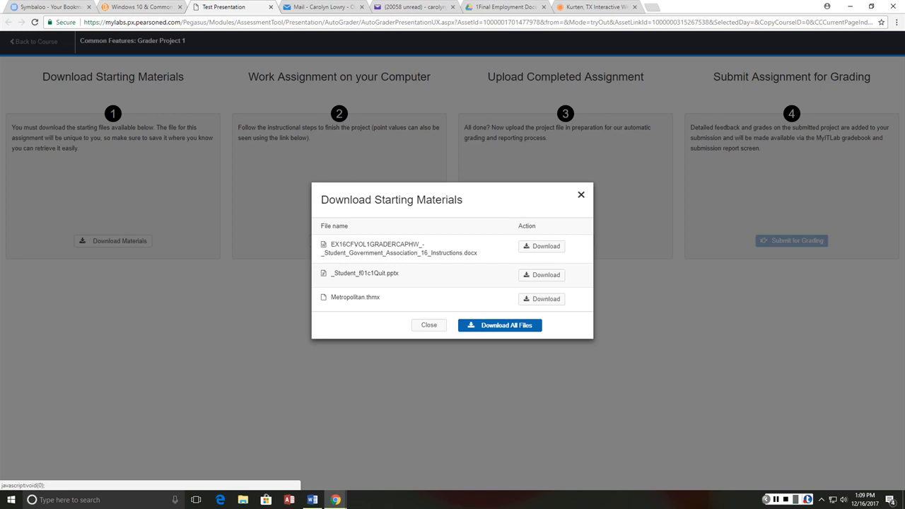
click(541, 299)
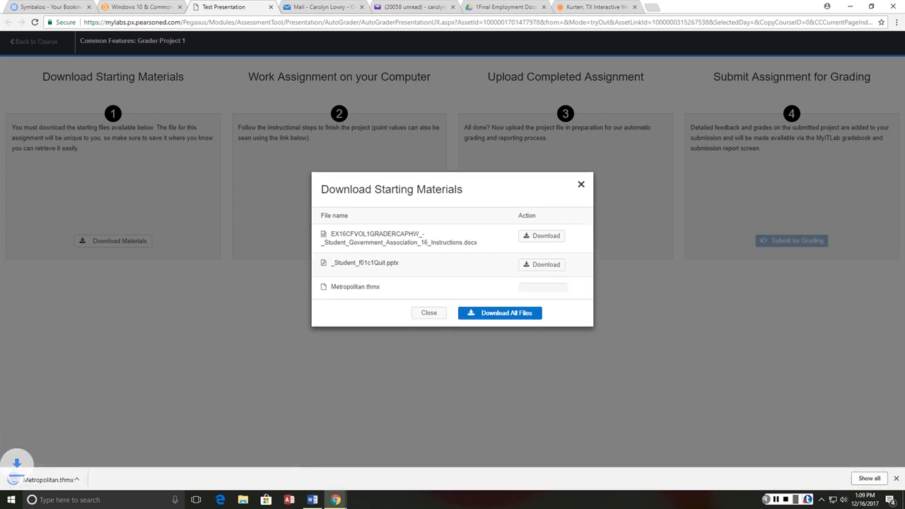
click(541, 265)
click(541, 236)
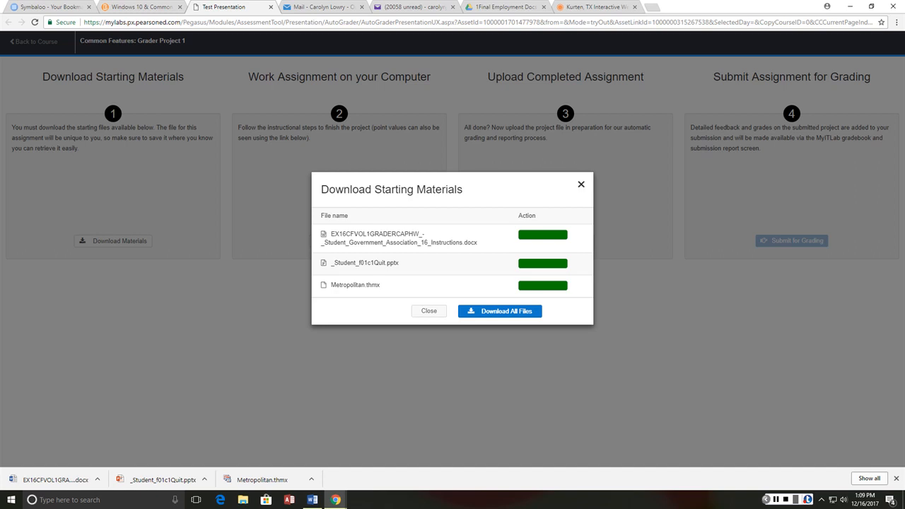
click(581, 184)
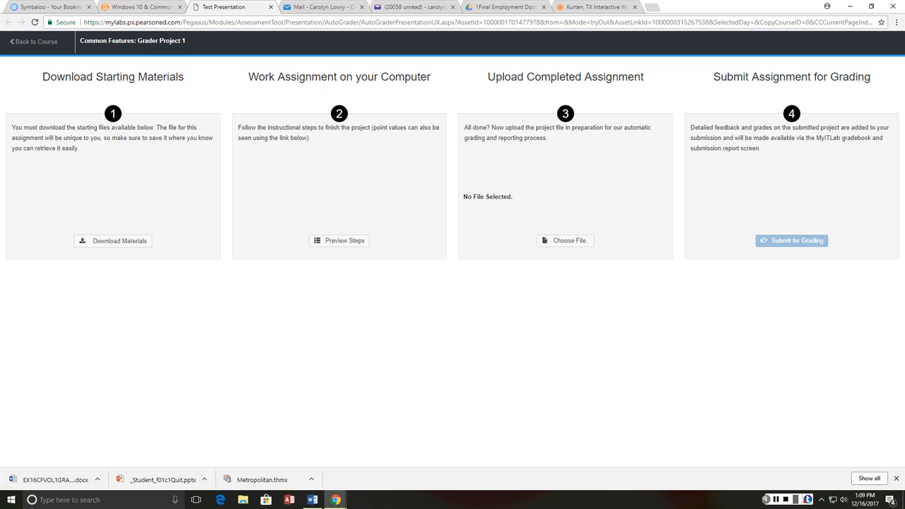
- Open the downloaded instructions document in Word and the _Student_f01c1Quit.pptx presentation in PowerPoint
click(57, 480)
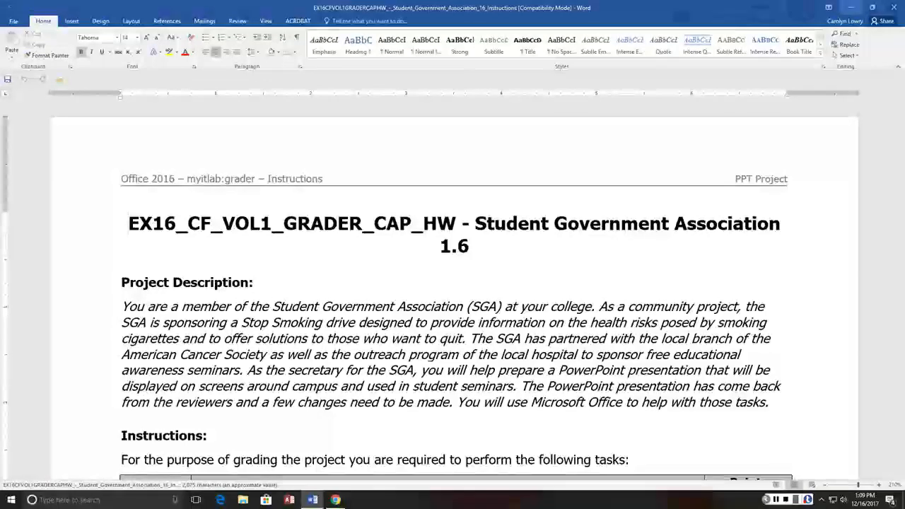
click(851, 8)
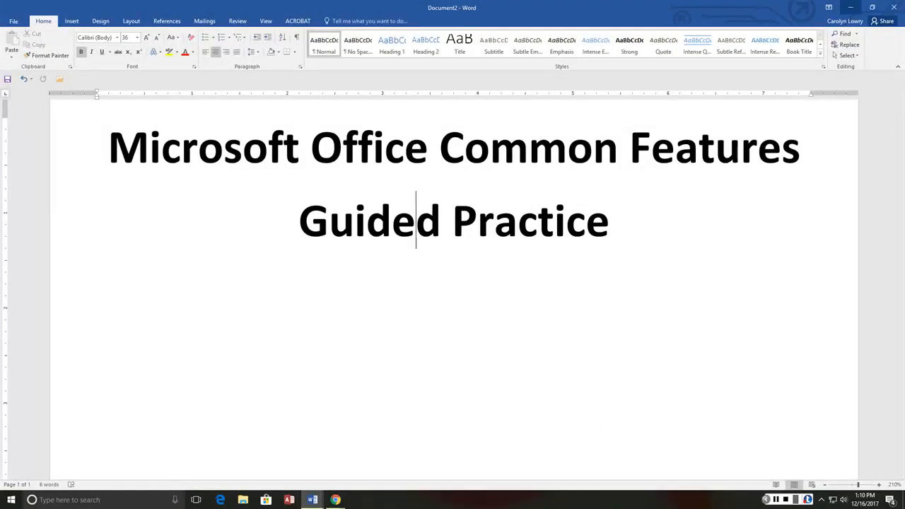
click(850, 8)
click(162, 479)
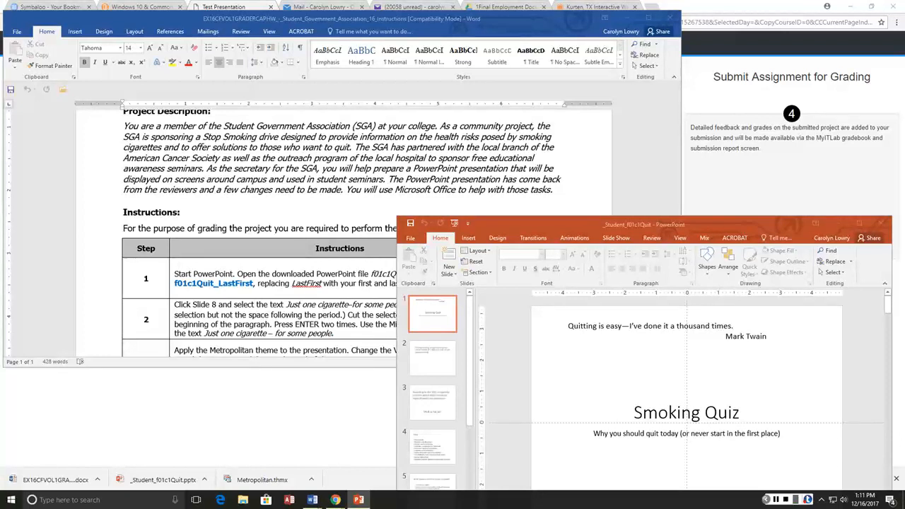
- Arrange the presentation and instructions windows so that the instruction table's first steps can be read beside the slides
drag(643, 224, 590, 323)
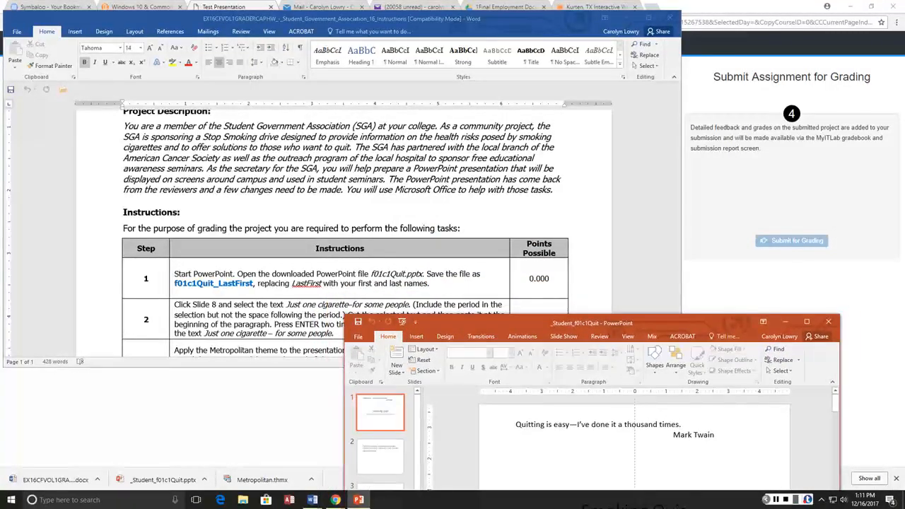
scroll(342, 226, down, 1)
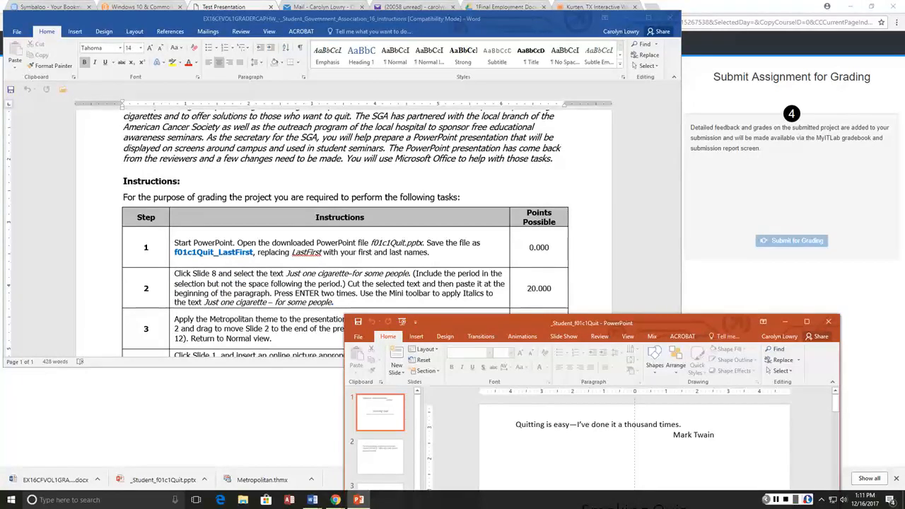
drag(591, 323, 612, 142)
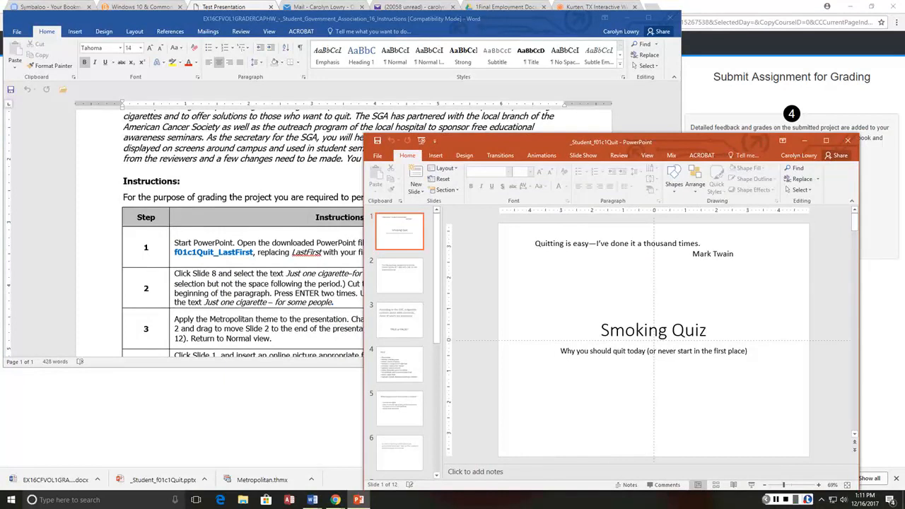
click(537, 19)
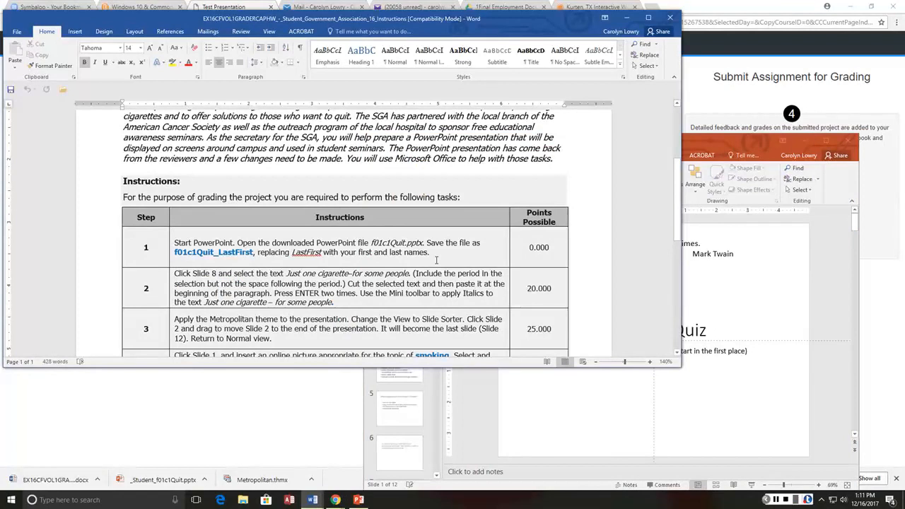
drag(508, 18, 393, 17)
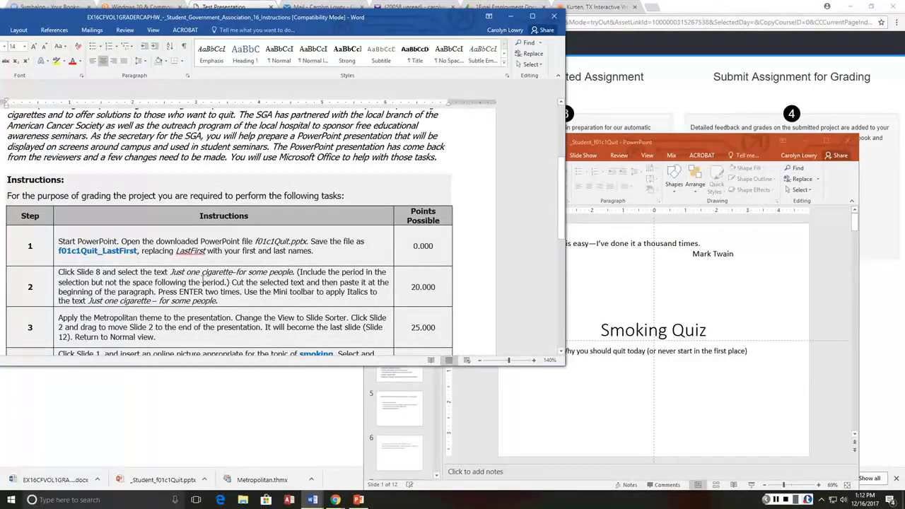
- Highlight the step 1 instruction text in yellow and reposition the presentation window beside the instructions
drag(311, 251, 57, 242)
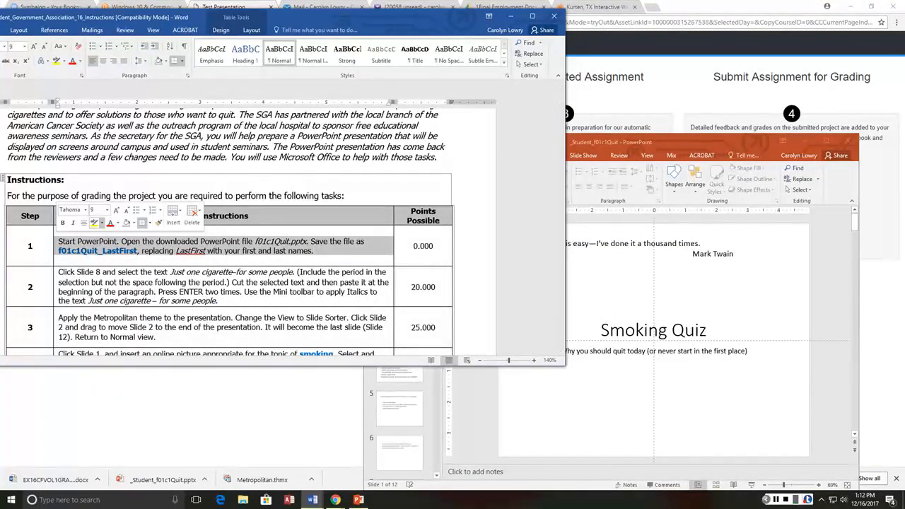
click(93, 223)
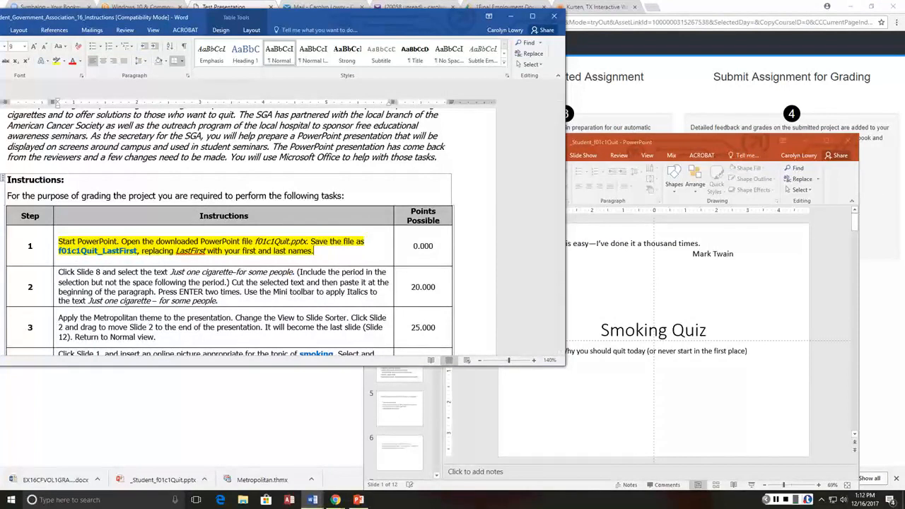
click(634, 142)
drag(634, 142, 679, 62)
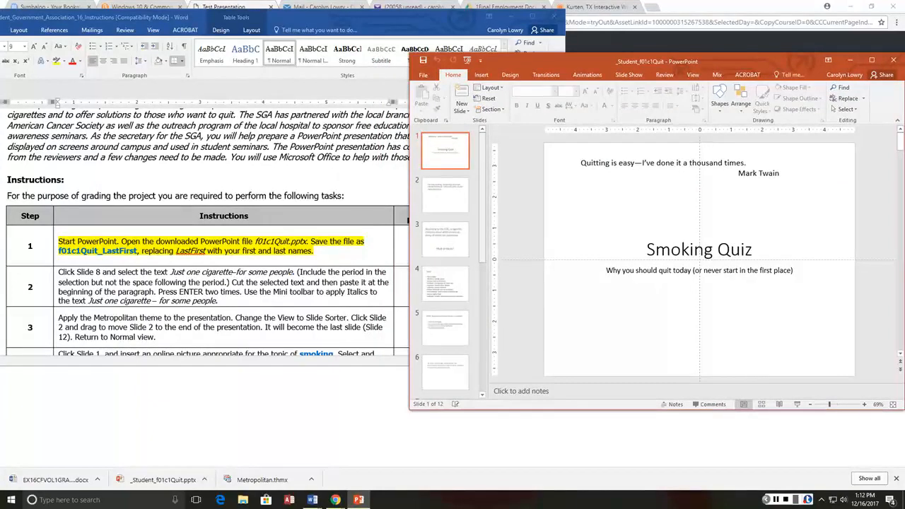
- On slide 8, move "Just one cigarette—for some people." with its period to the paragraph's beginning and add two line breaks after it
scroll(445, 262, down, 3)
scroll(446, 262, down, 1)
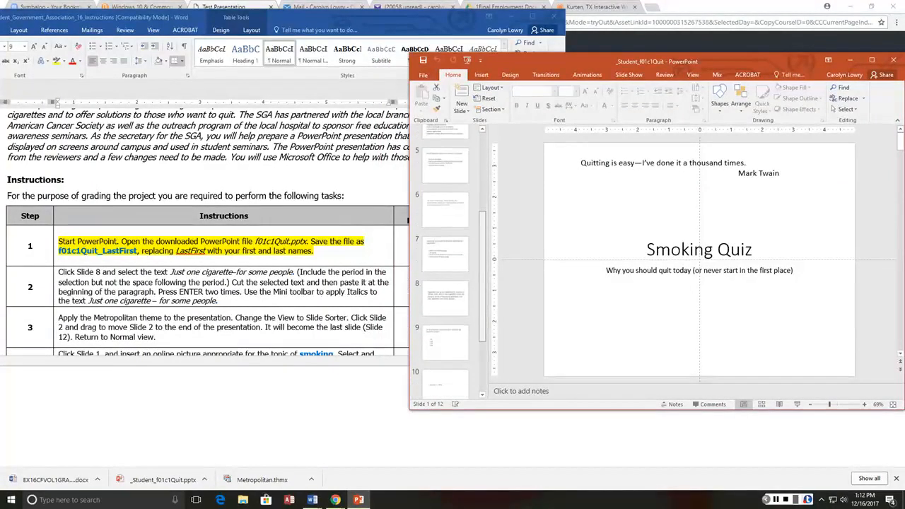
click(444, 295)
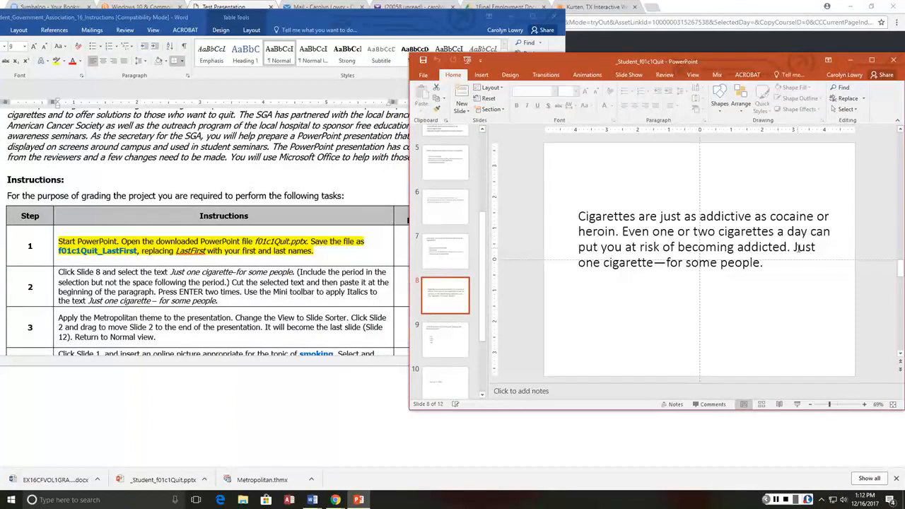
drag(793, 245, 760, 265)
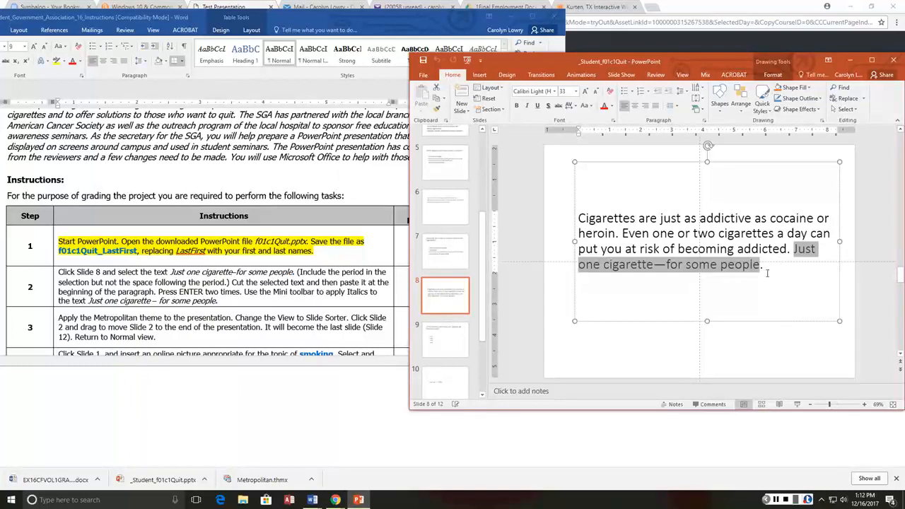
drag(763, 264, 793, 249)
key(ctrl+x)
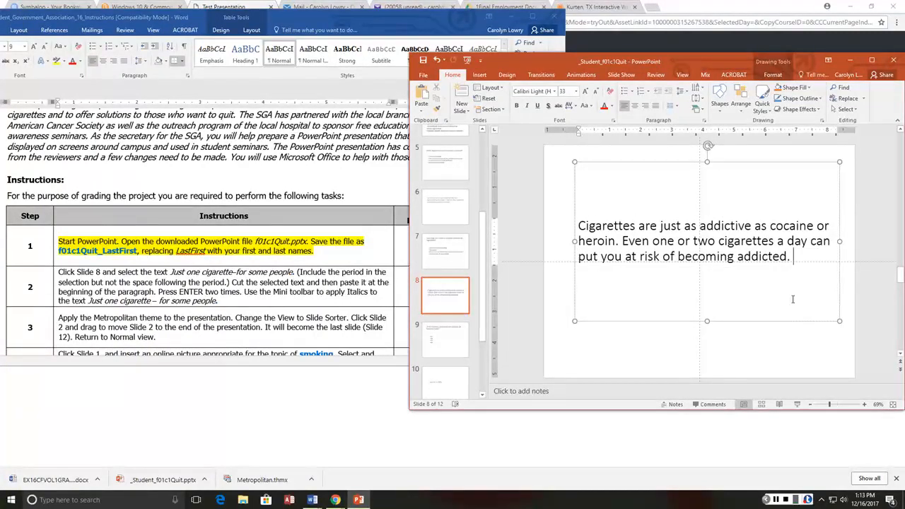
click(579, 225)
key(ctrl+v)
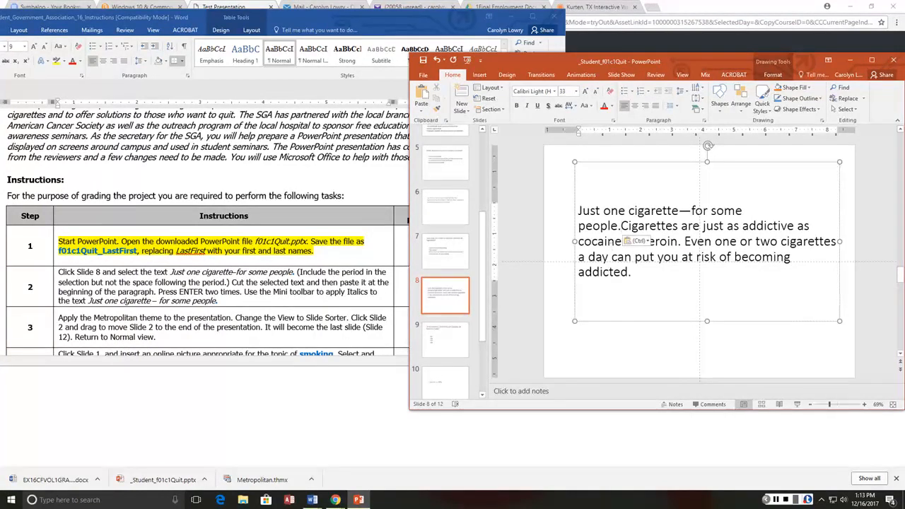
key(Return)
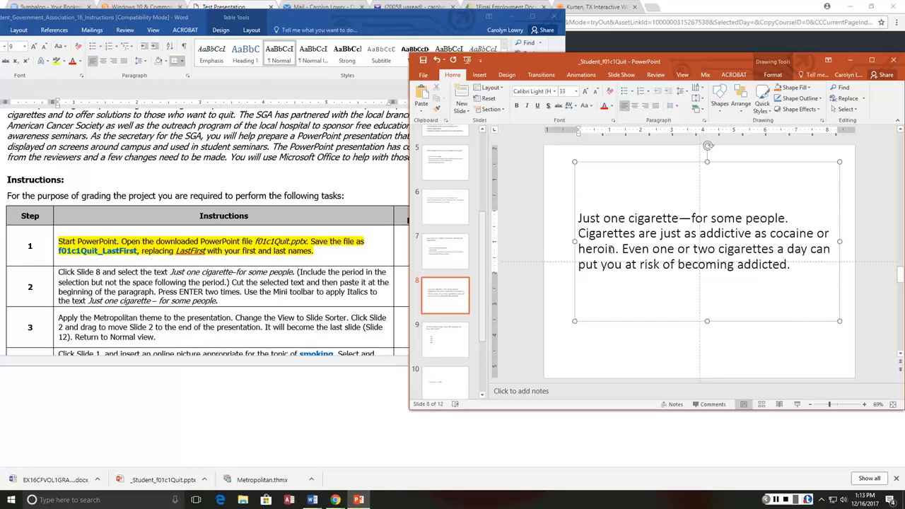
key(Return)
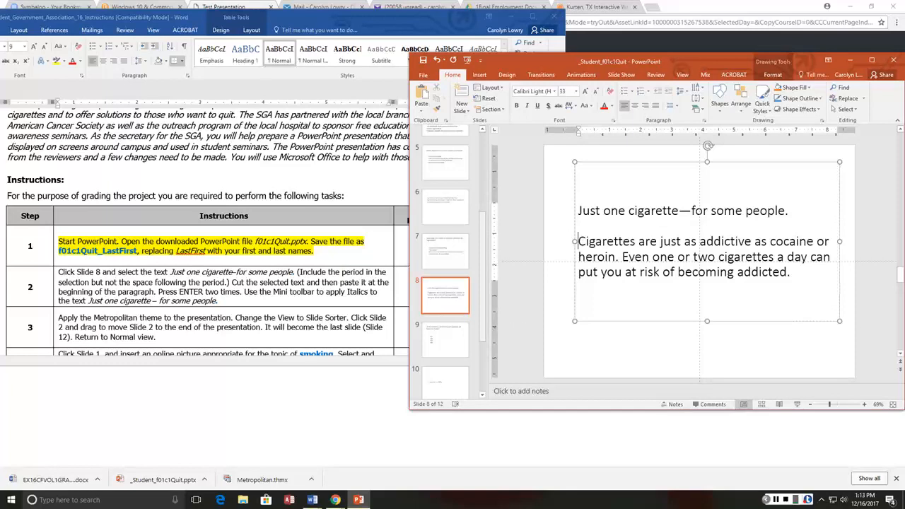
- In the instructions document, highlight the step 2 text in yellow from its beginning through "Press ENTER two times"
click(196, 281)
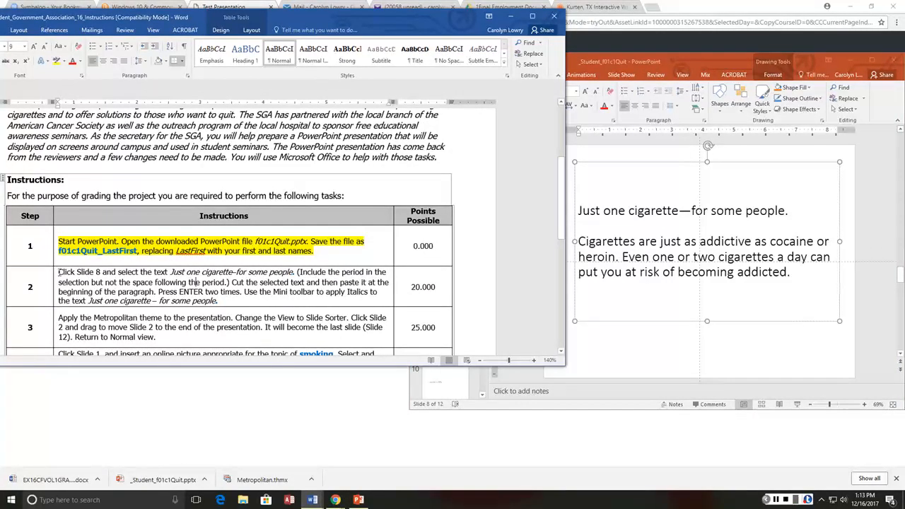
drag(59, 272, 157, 292)
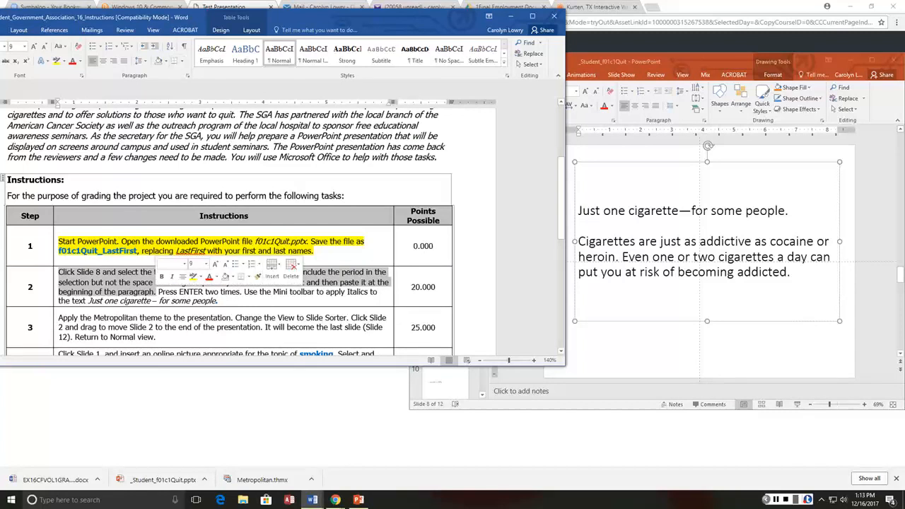
click(192, 276)
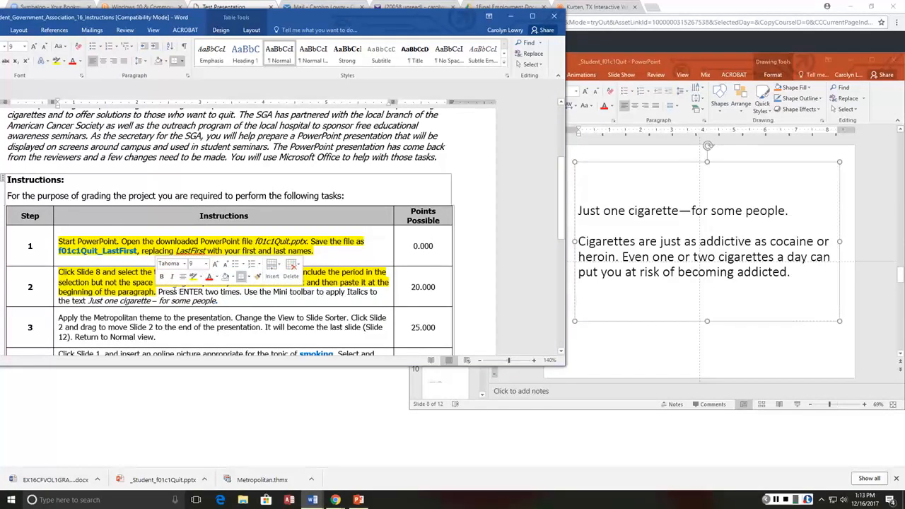
drag(157, 291, 240, 292)
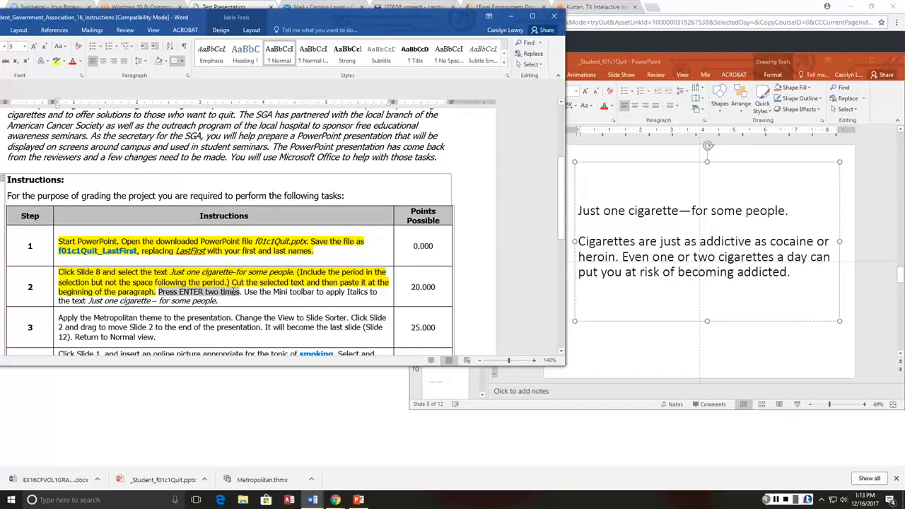
click(294, 304)
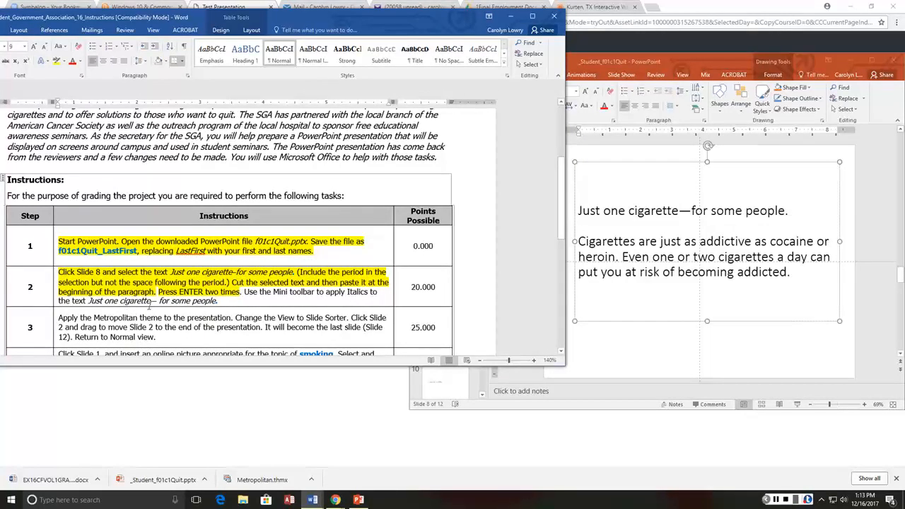
click(580, 211)
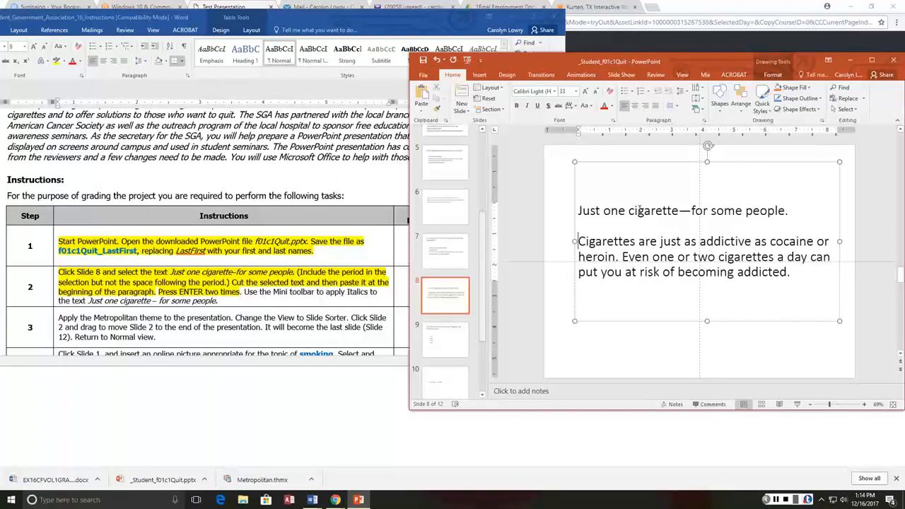
double_click(643, 211)
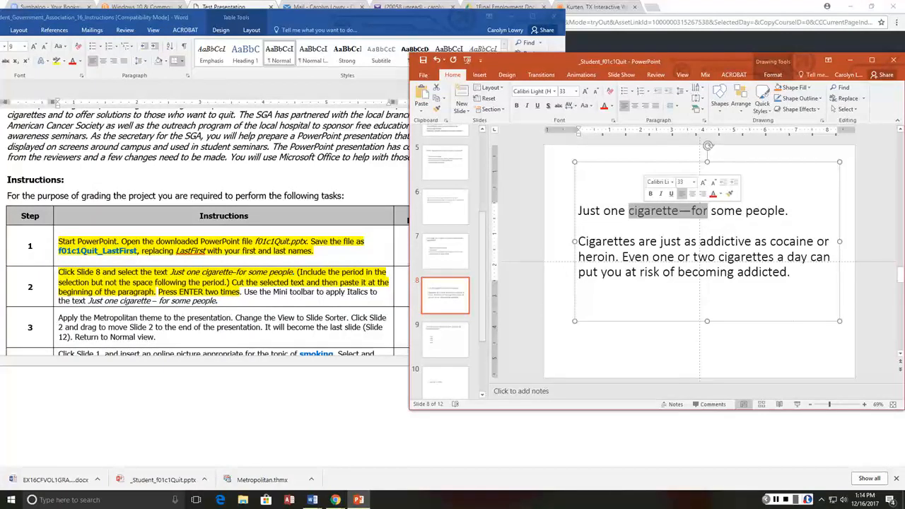
double_click(590, 211)
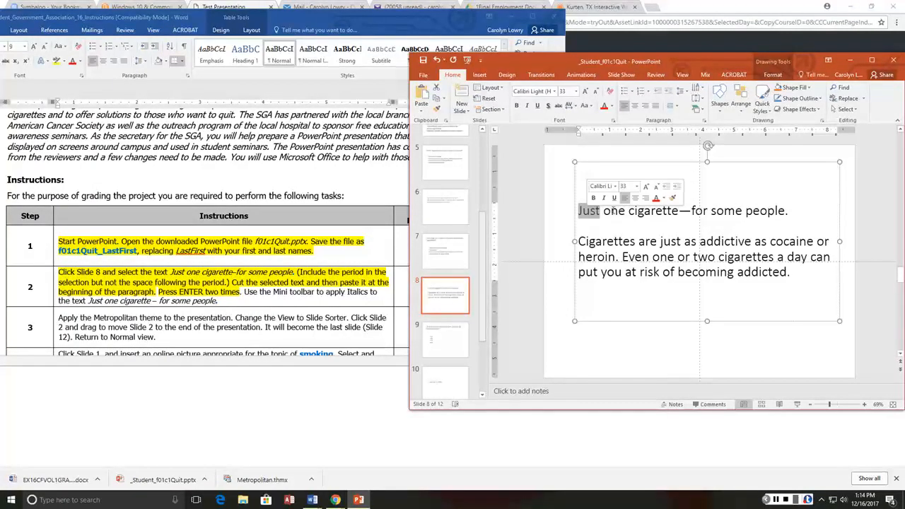
double_click(613, 210)
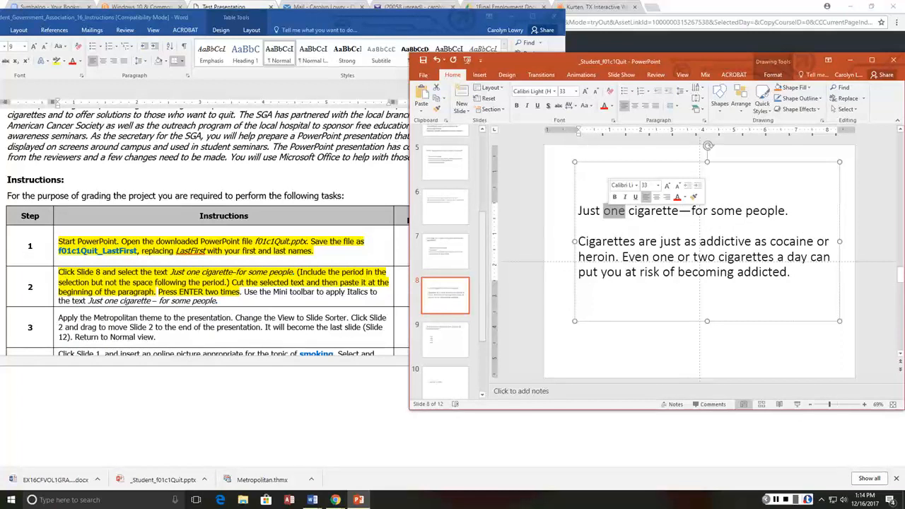
key(ctrl+a)
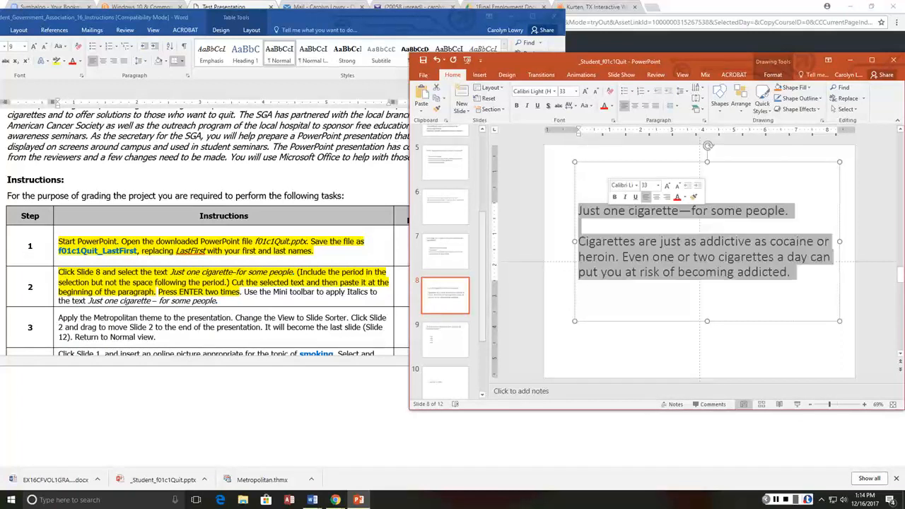
triple_click(610, 210)
click(611, 211)
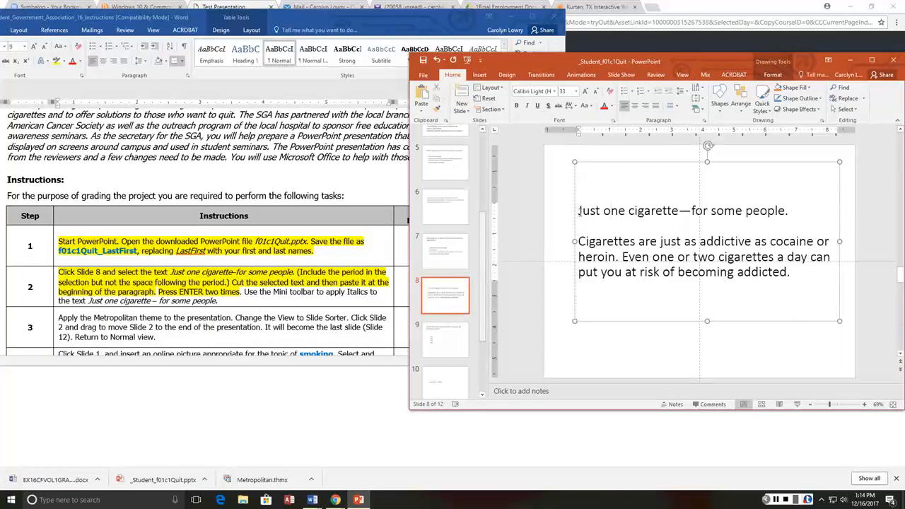
- On slide 8, italicize the sentence "Just one cigarette—for some people." including its period, using the Mini toolbar
drag(577, 211, 785, 211)
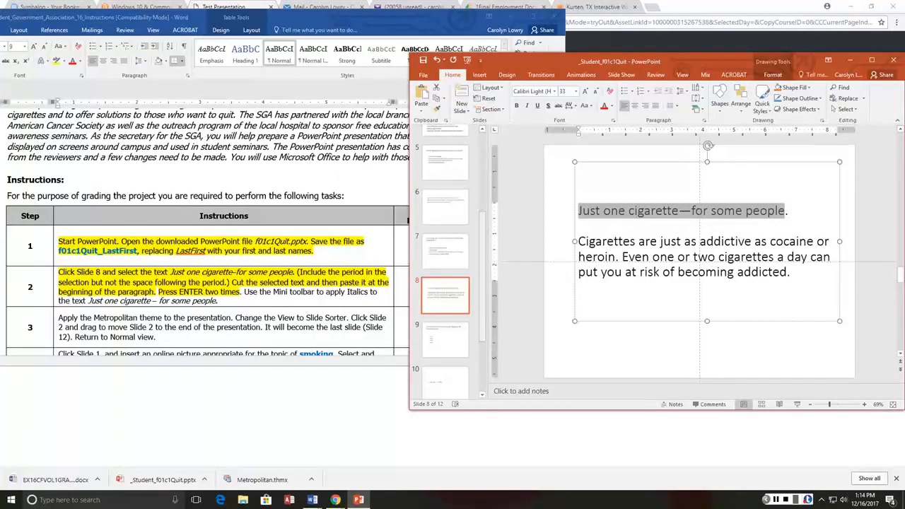
click(797, 216)
drag(791, 212, 599, 216)
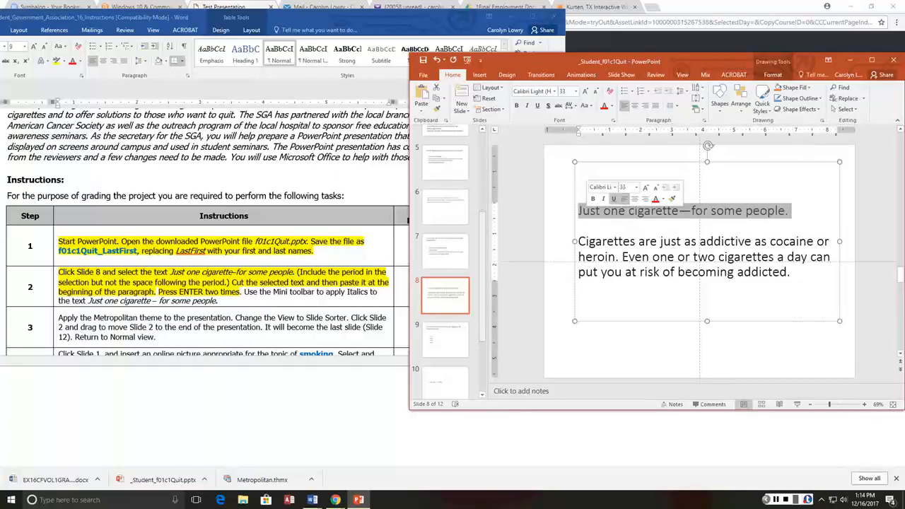
click(603, 198)
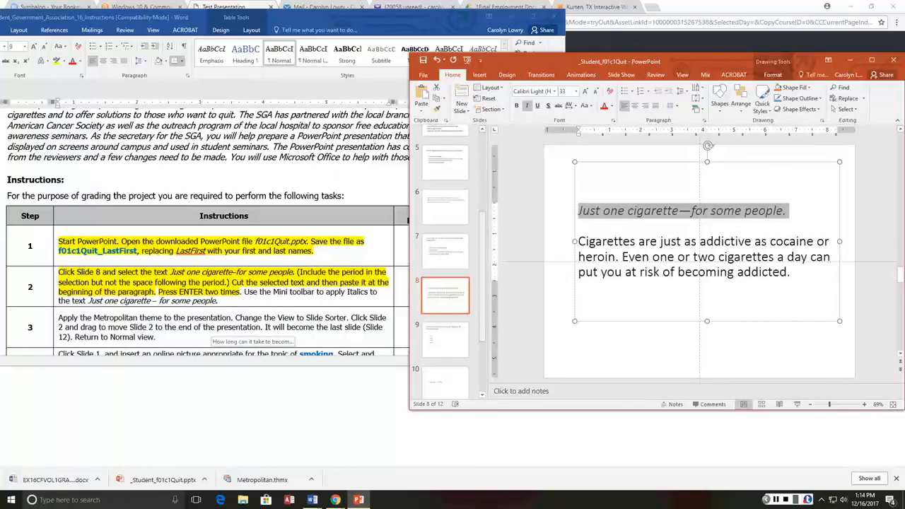
- Review the end of step 2 and the following steps in the instructions document, and maximize the presentation window
click(218, 300)
drag(218, 300, 103, 291)
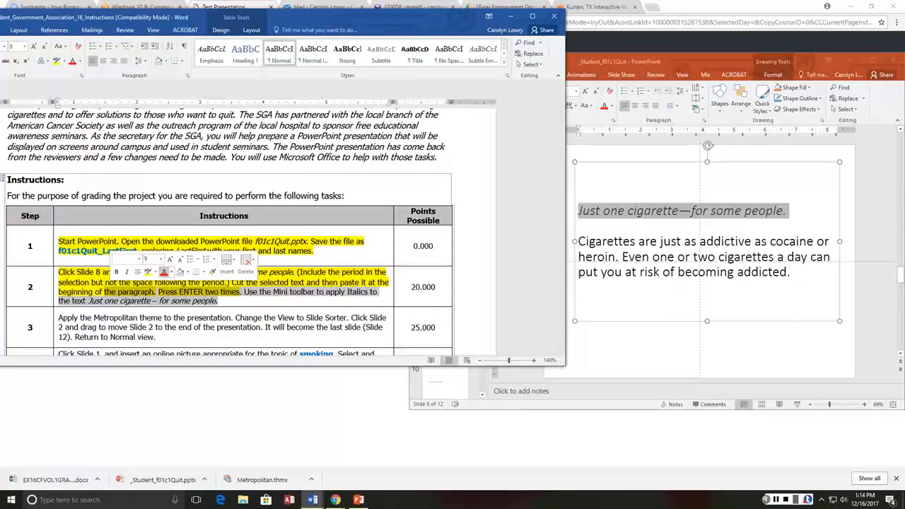
click(290, 294)
scroll(290, 294, down, 3)
scroll(291, 293, down, 1)
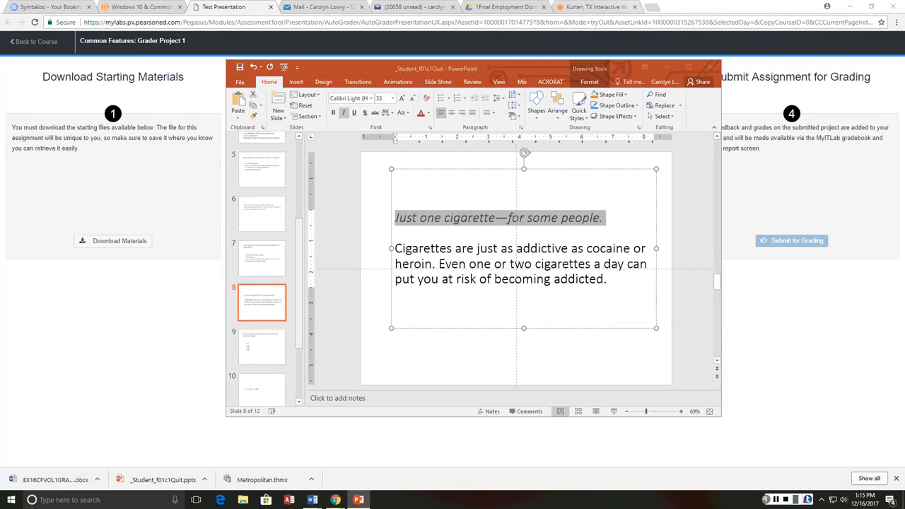
click(689, 67)
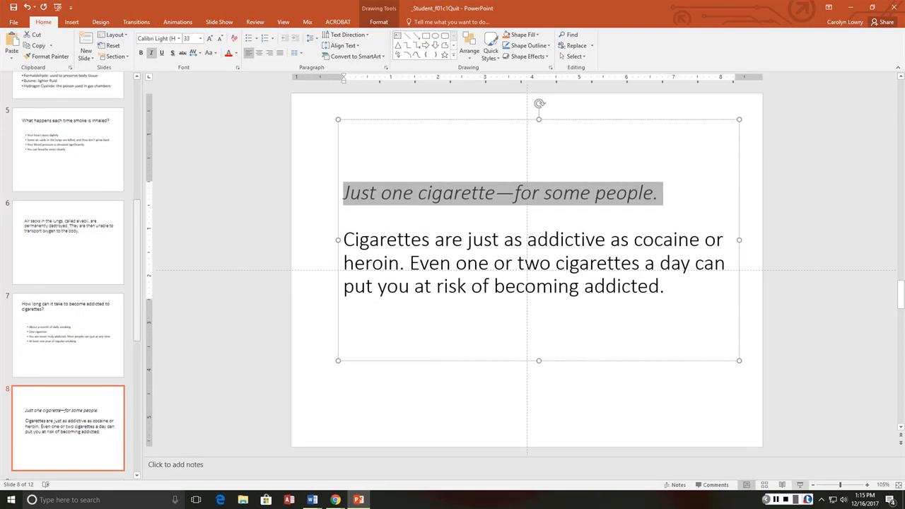